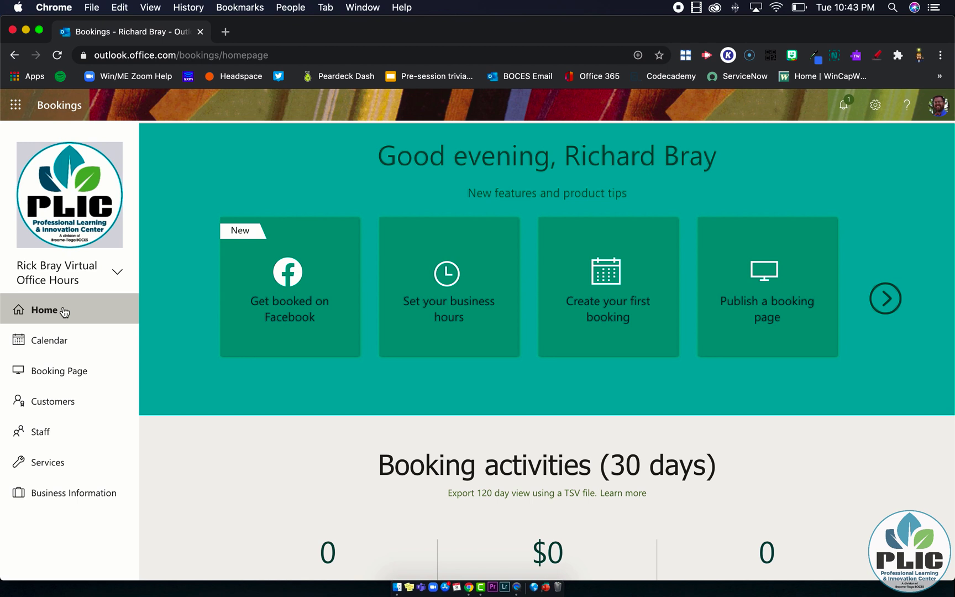
Step: Open Business information to view the weekday hours and closed weekend, briefly checking the calendar menu
left_click(85, 501)
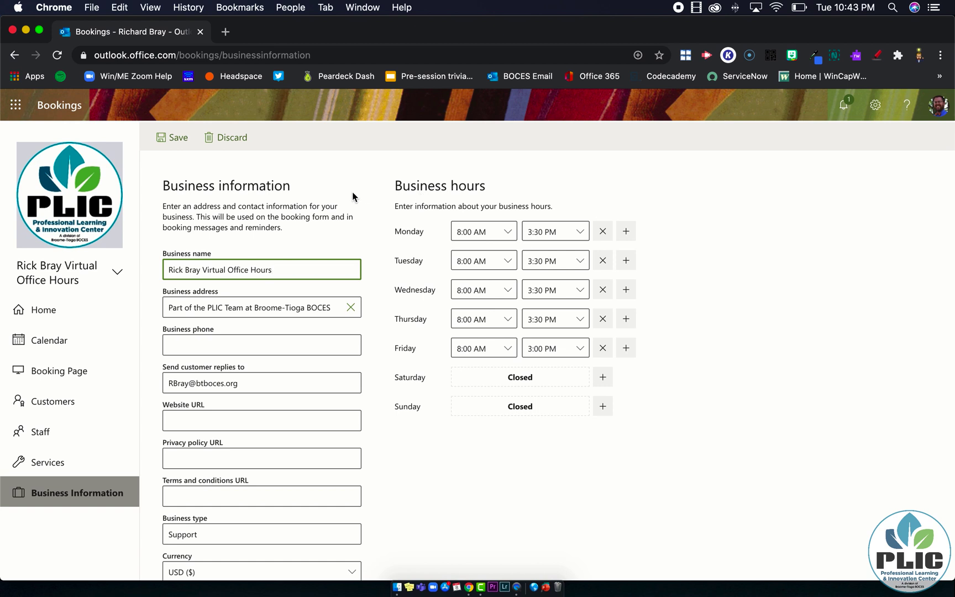
left_click(119, 271)
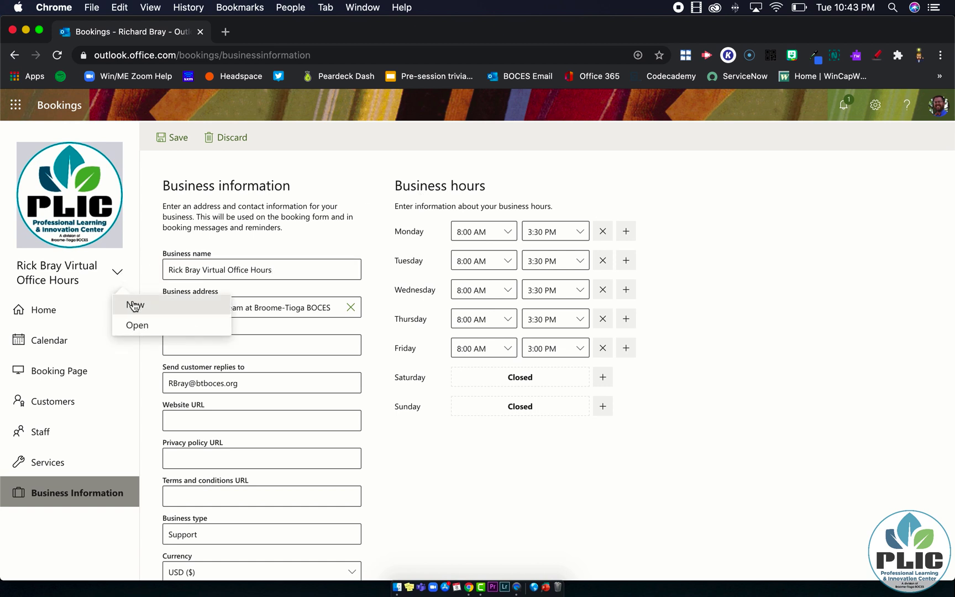
left_click(157, 221)
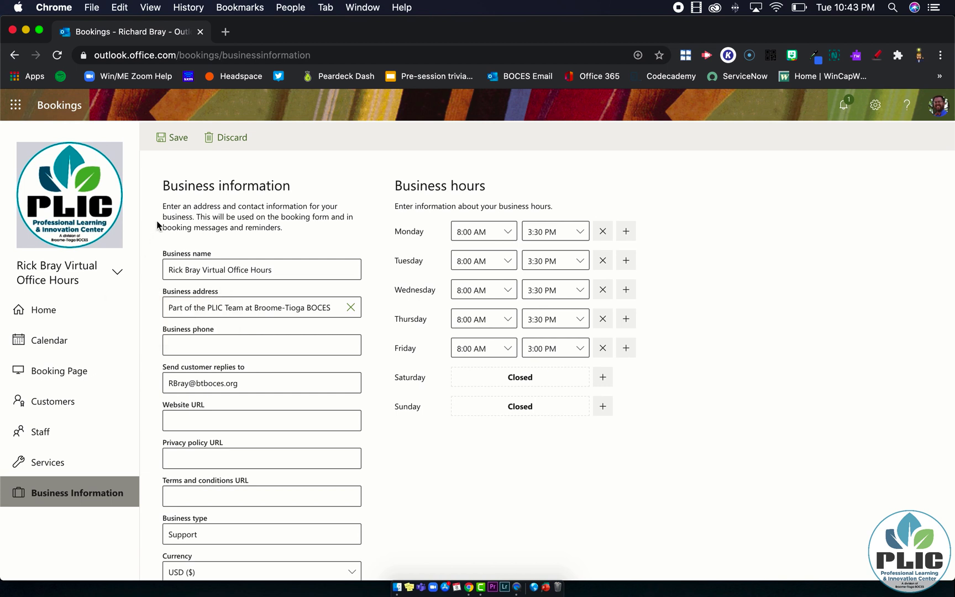
Step: Show Manage services, listing the free service and the four school services
left_click(81, 463)
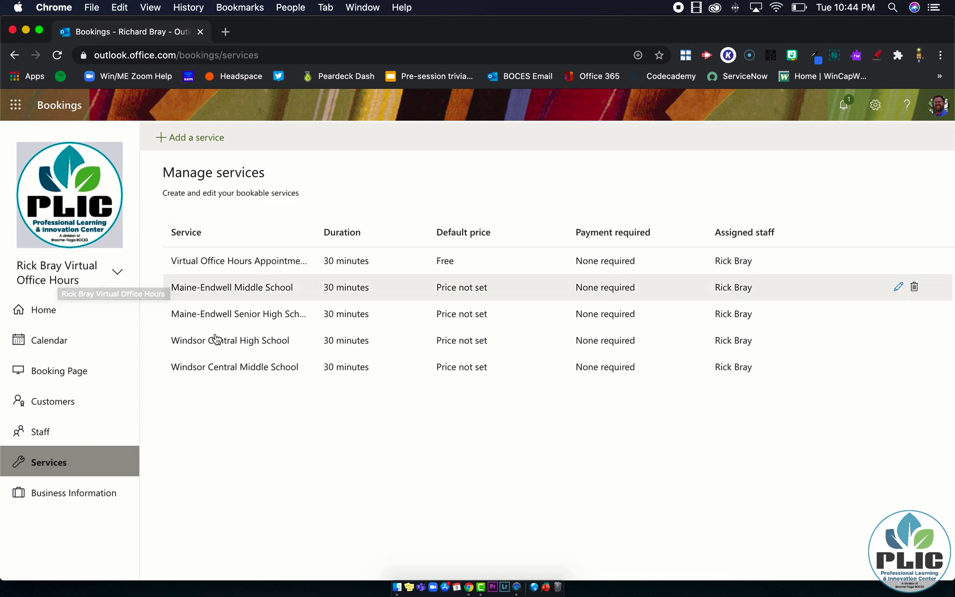
Step: Add a service named 'New Service' and visit its description and default location fields
left_click(200, 141)
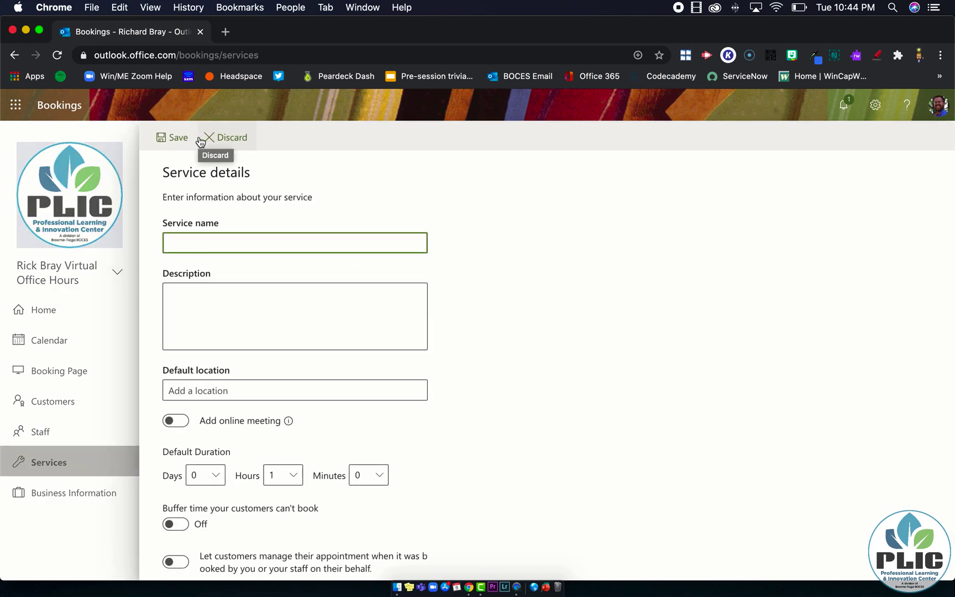
type("New Ser")
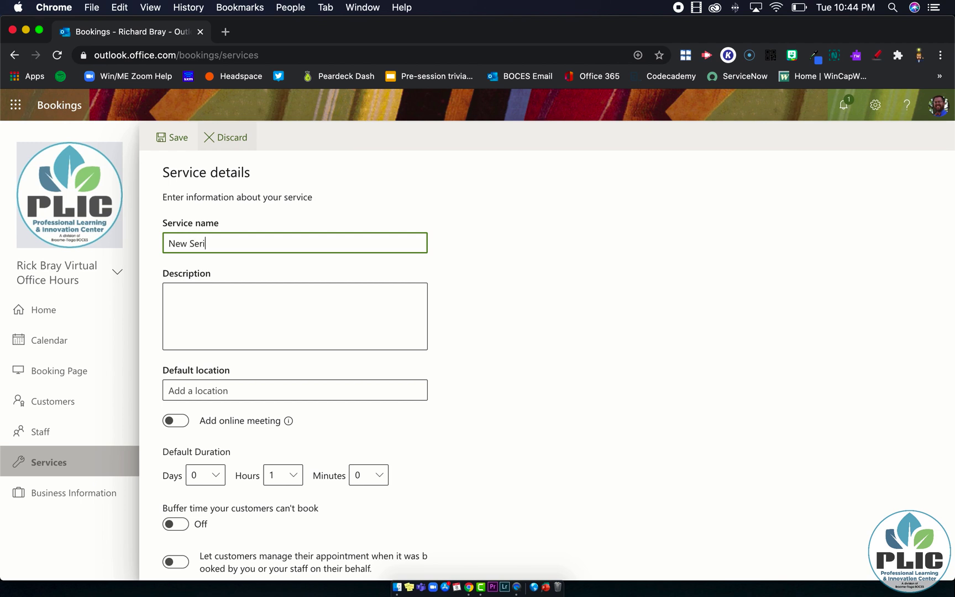
type("vice")
left_click(254, 294)
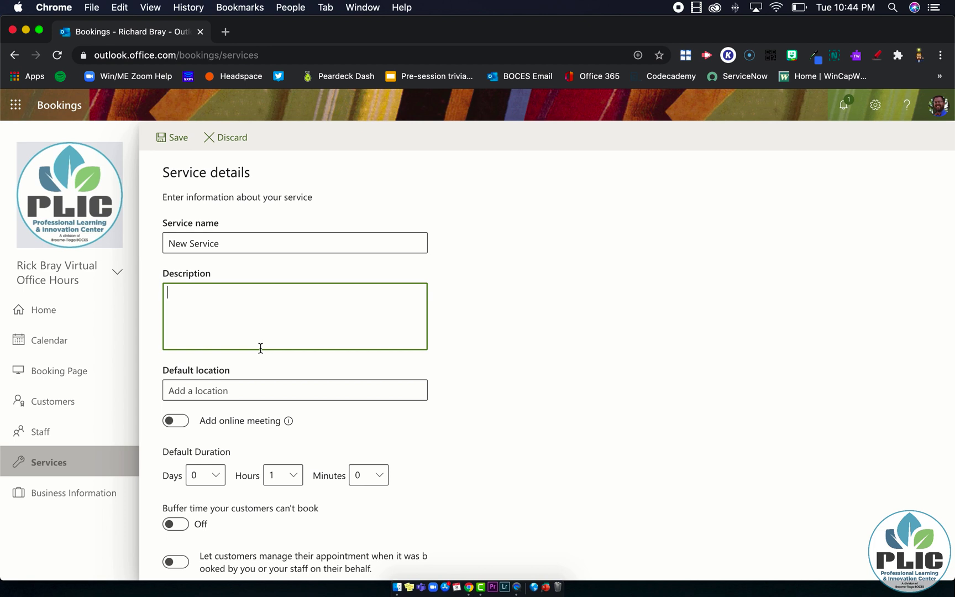
left_click(244, 395)
left_click(446, 427)
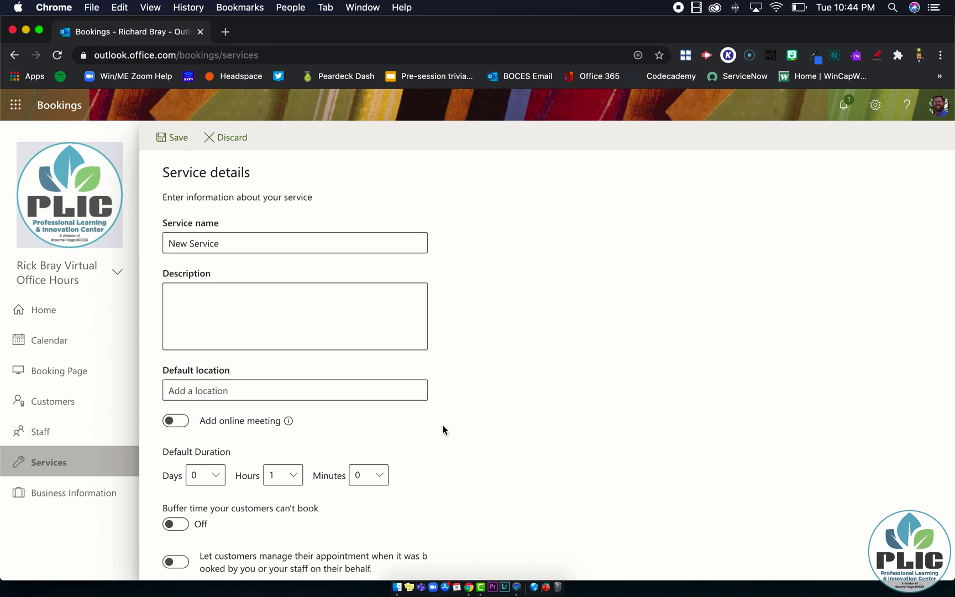
Step: Scroll through the service details down to the scheduling options
scroll(444, 429, "down", 2)
scroll(444, 430, "down", 6)
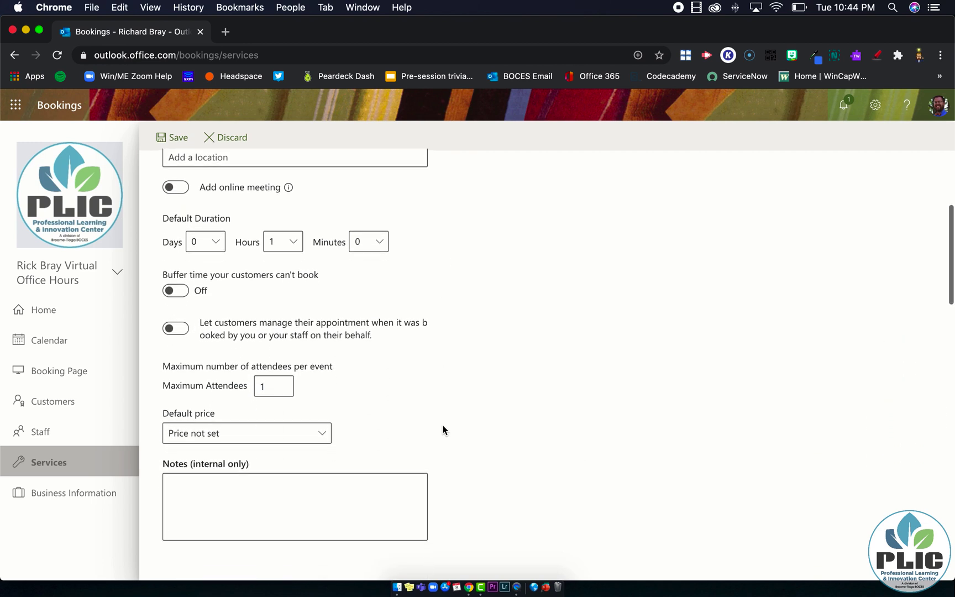
scroll(281, 422, "down", 2)
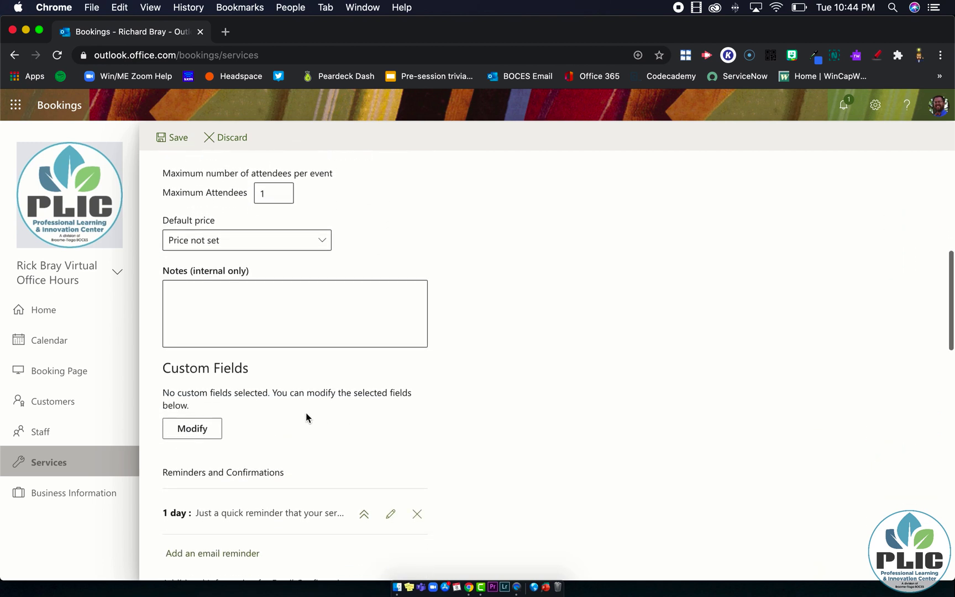
scroll(307, 415, "down", 3)
scroll(318, 417, "down", 3)
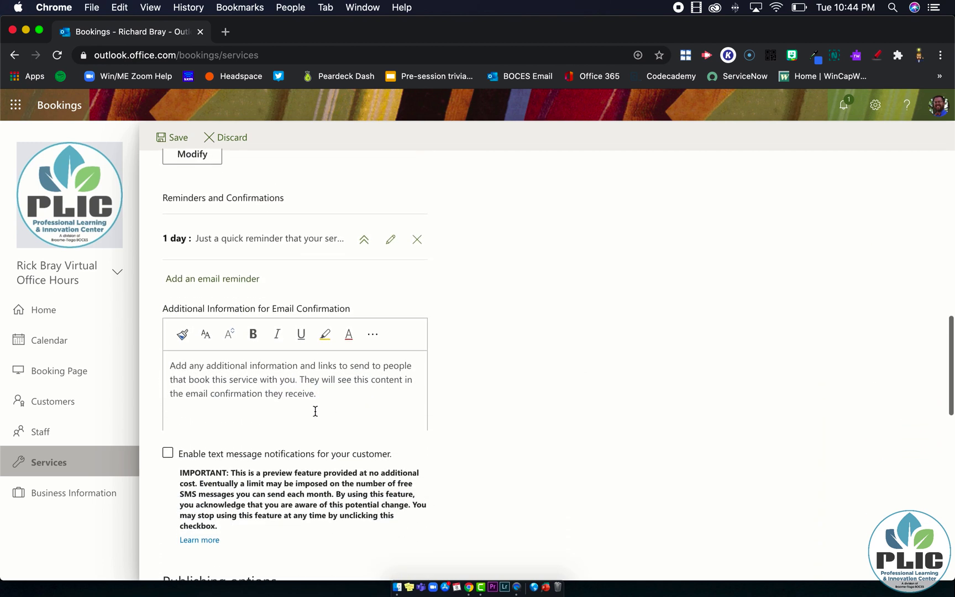
scroll(315, 411, "down", 6)
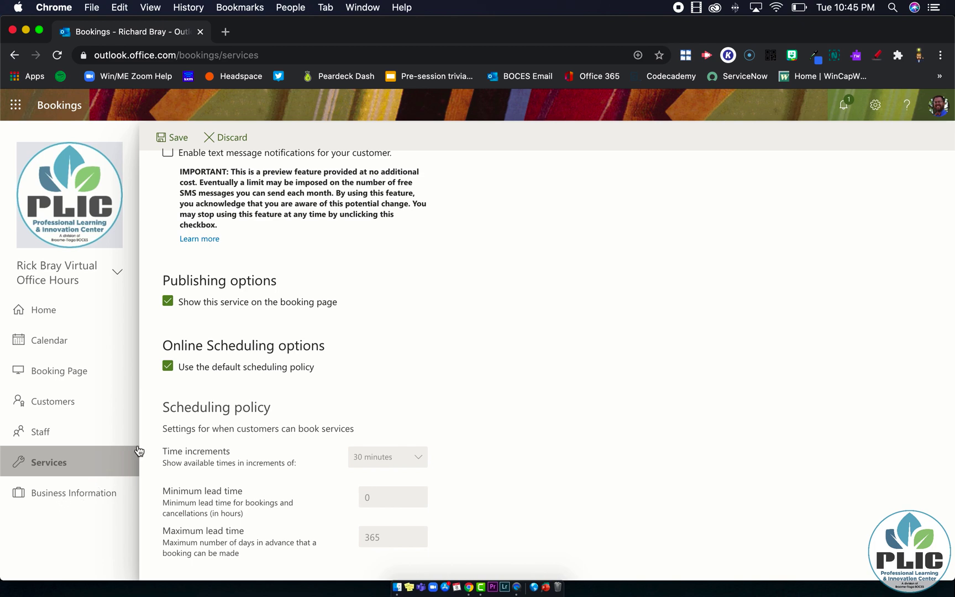
Step: Turn off the default scheduling policy and scroll down to the service's Availability section
left_click(167, 366)
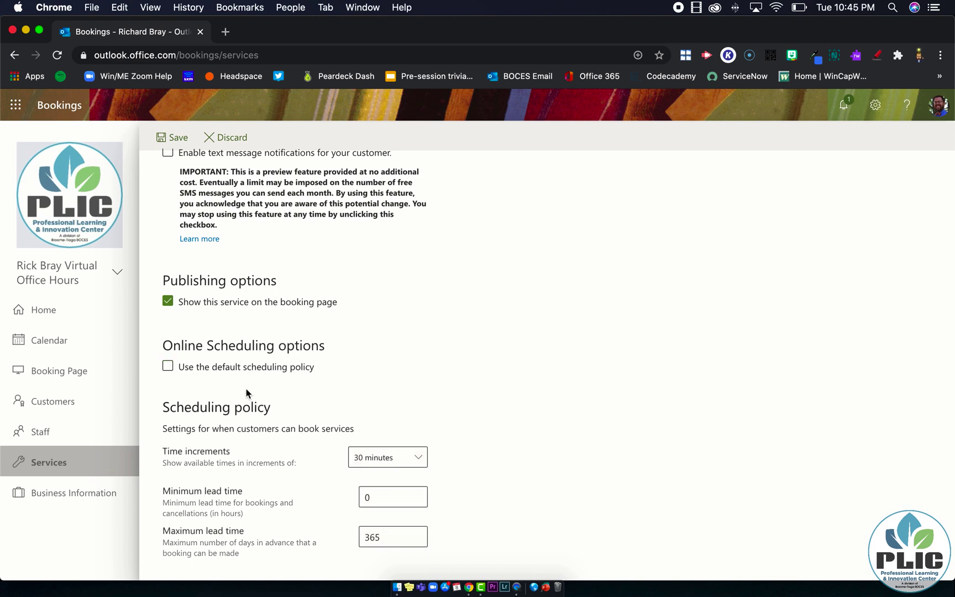
scroll(251, 394, "down", 3)
scroll(250, 394, "down", 2)
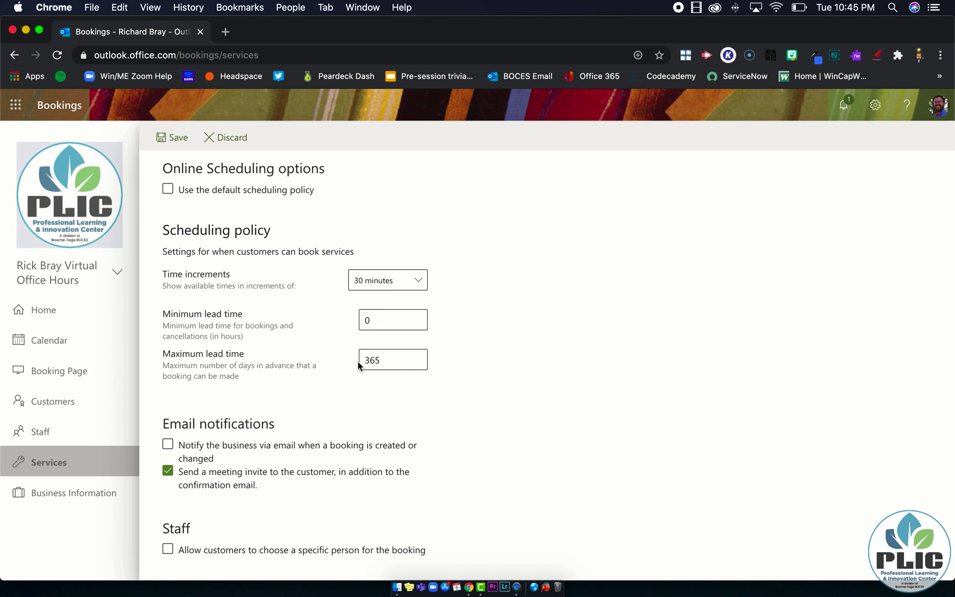
scroll(344, 382, "down", 2)
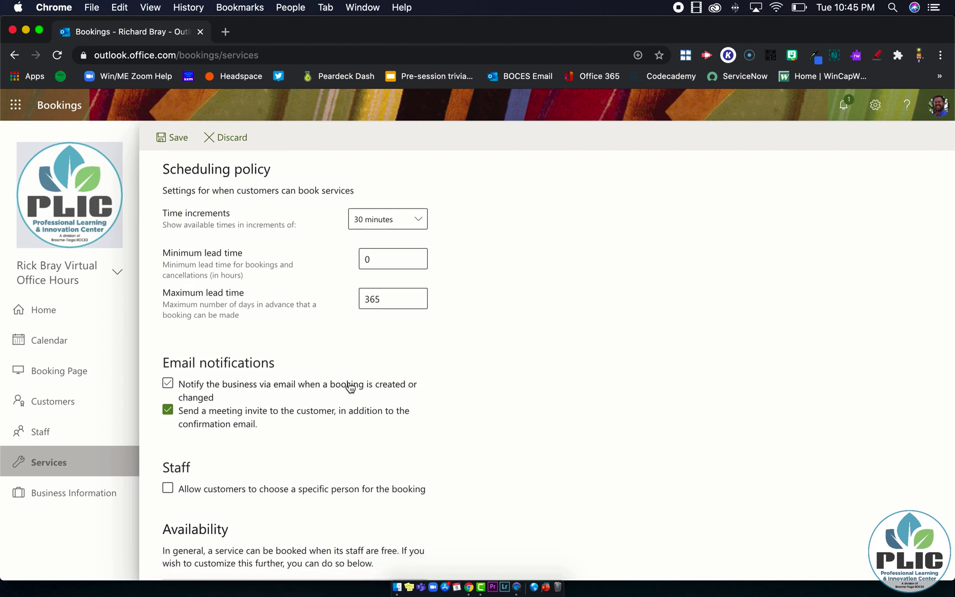
scroll(276, 382, "down", 2)
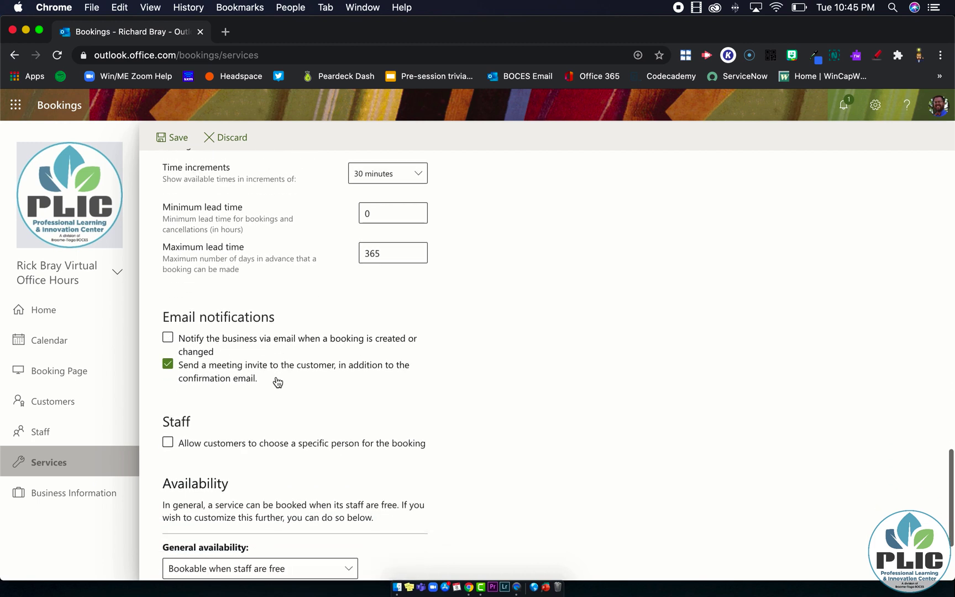
scroll(254, 371, "down", 3)
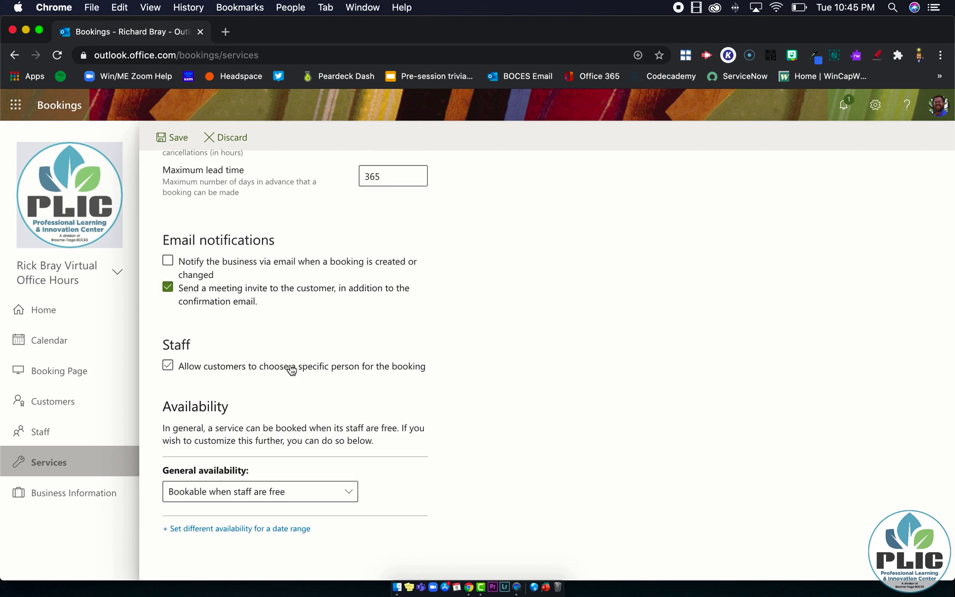
scroll(292, 370, "down", 2)
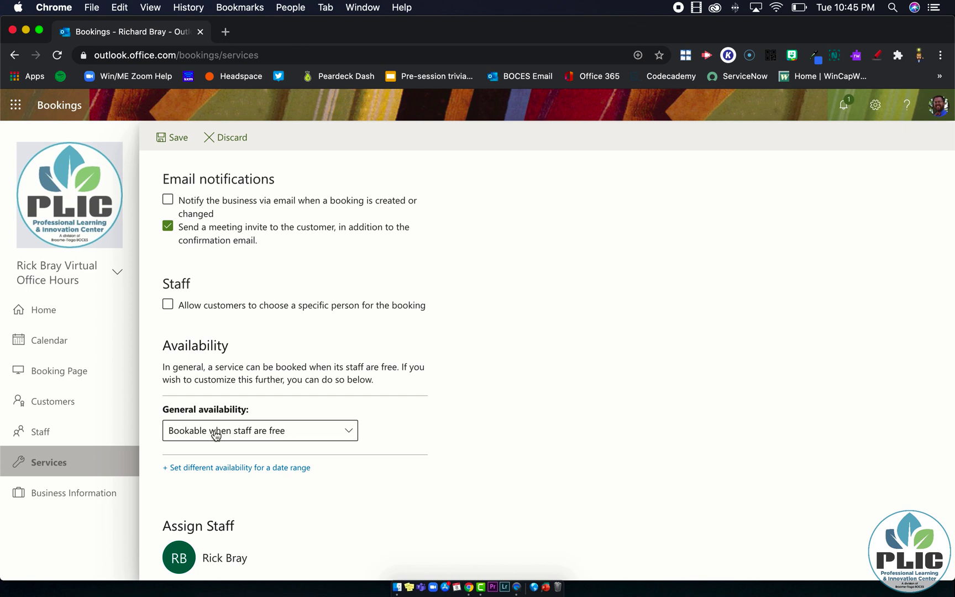
Step: Set custom weekly hours: drop Tuesday, Thursday and Friday, and make Monday 7:45 AM–3:15 PM
left_click(303, 433)
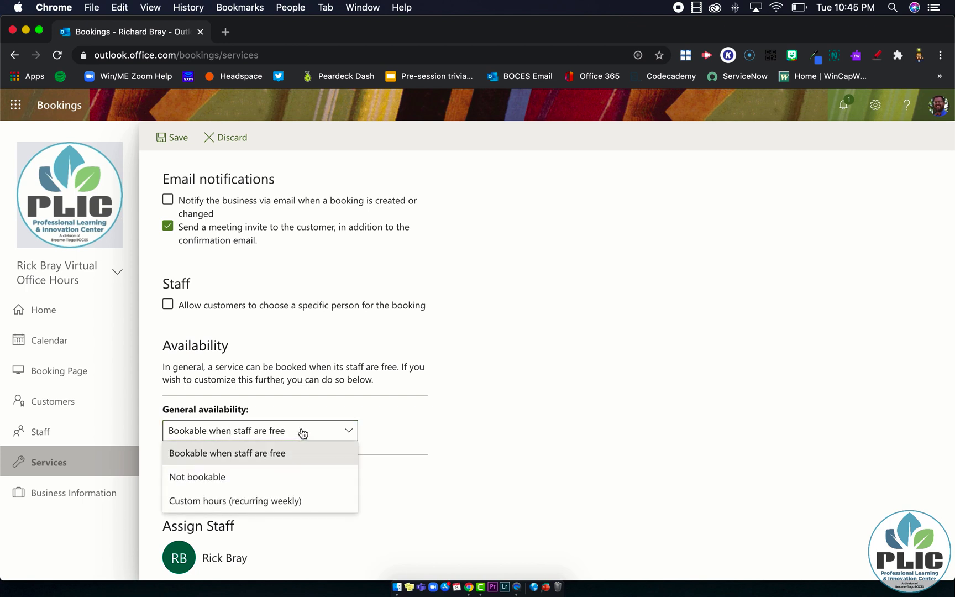
left_click(287, 500)
scroll(288, 498, "down", 3)
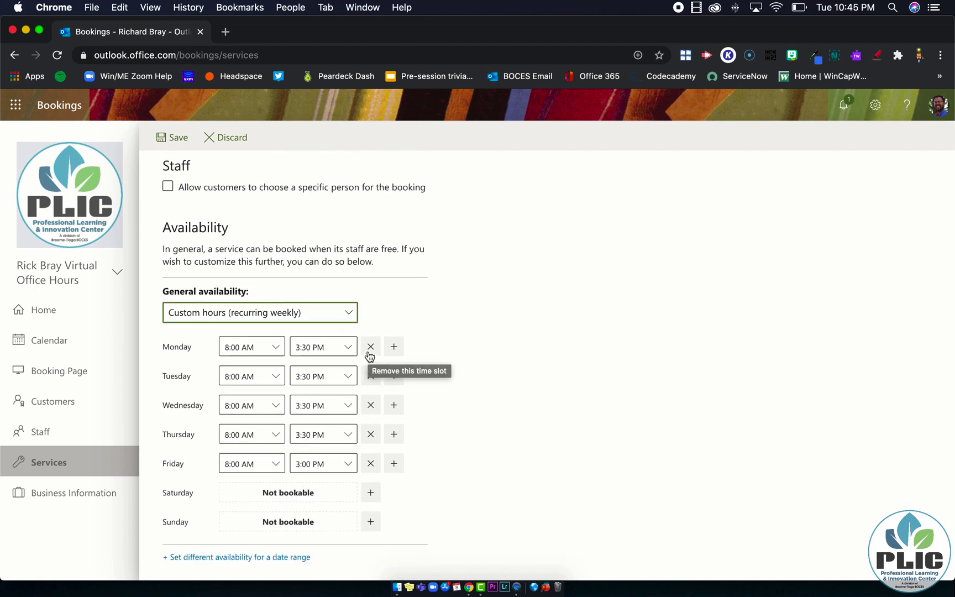
left_click(371, 377)
left_click(370, 435)
left_click(370, 463)
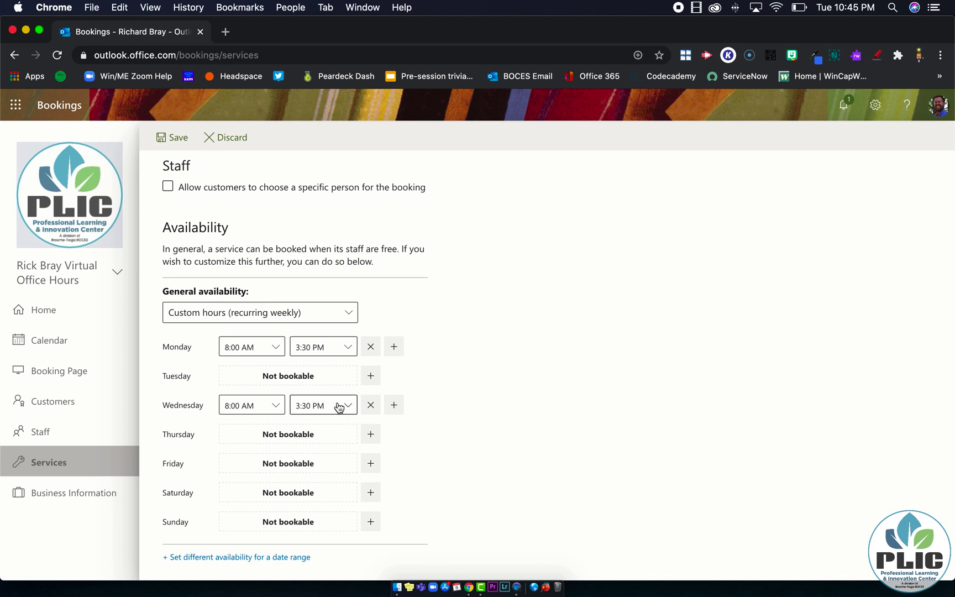
left_click(272, 348)
left_click(256, 392)
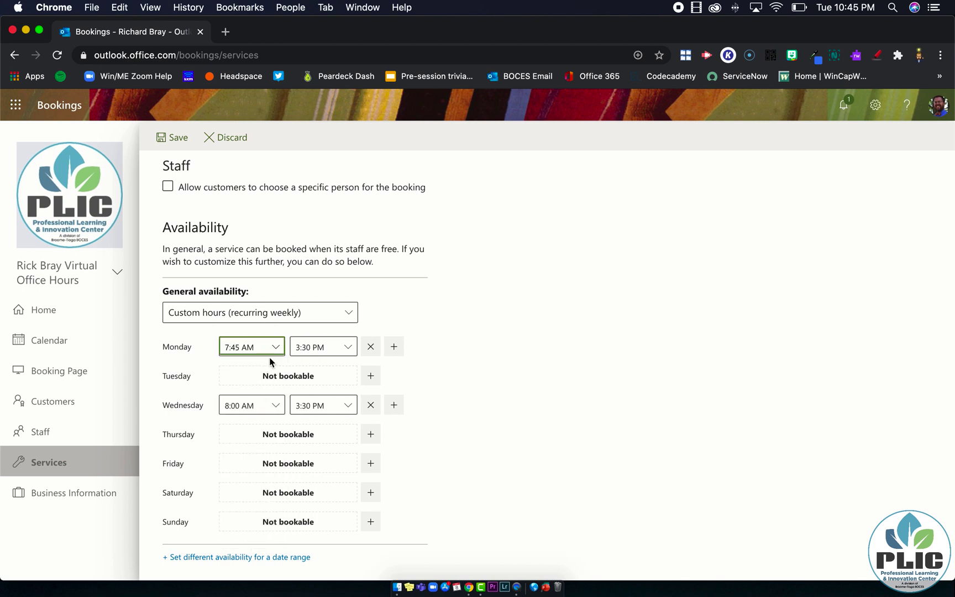
left_click(341, 347)
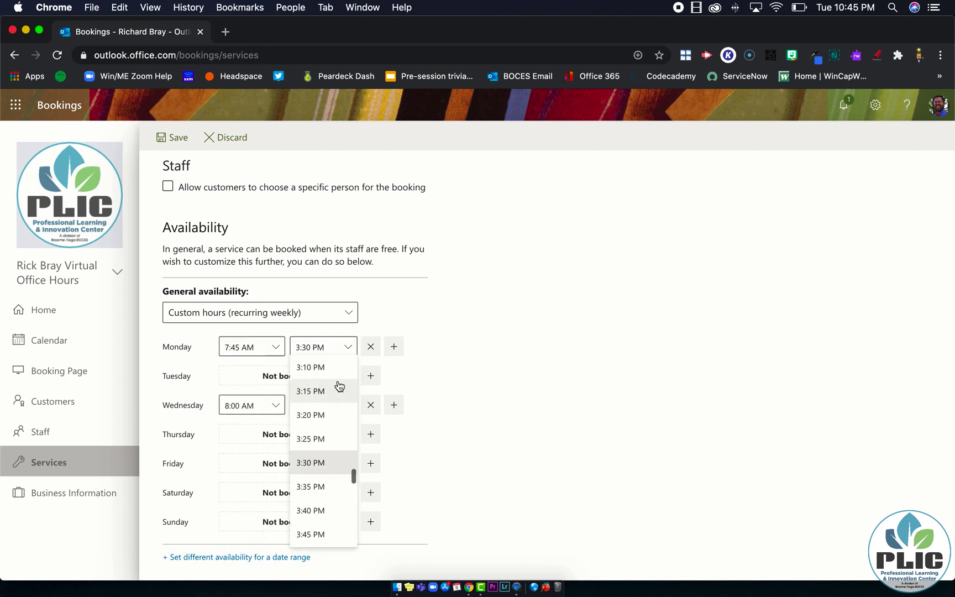
left_click(339, 386)
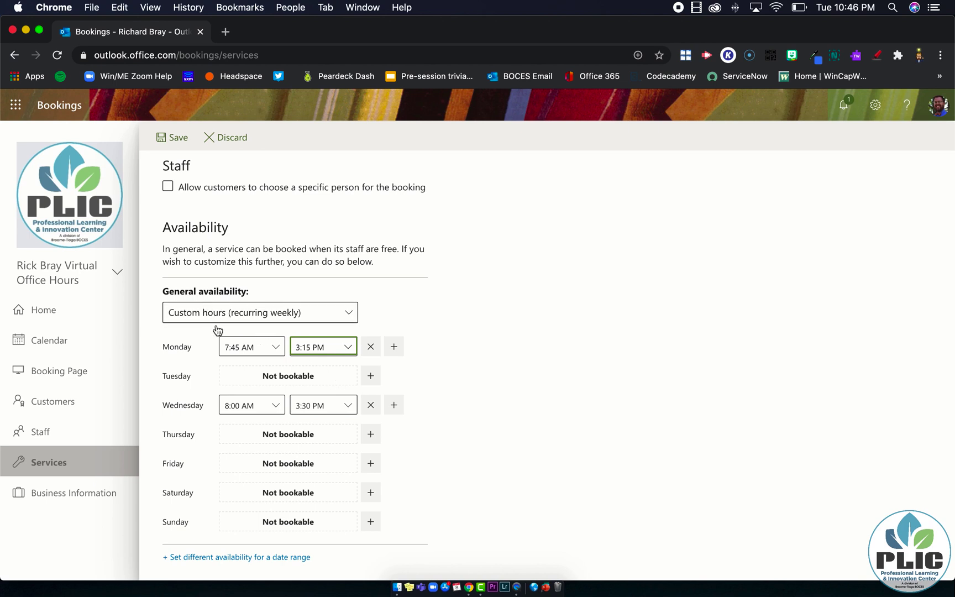
Step: Assign the staff member, then discard the unsaved service changes and confirm
scroll(249, 343, "down", 2)
scroll(249, 344, "down", 2)
left_click(213, 558)
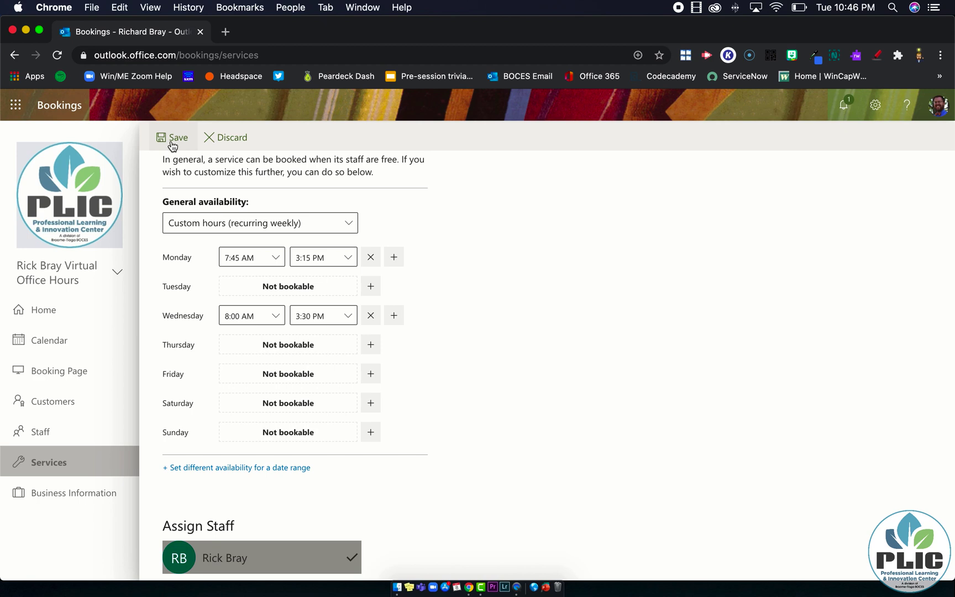
left_click(229, 138)
left_click(431, 360)
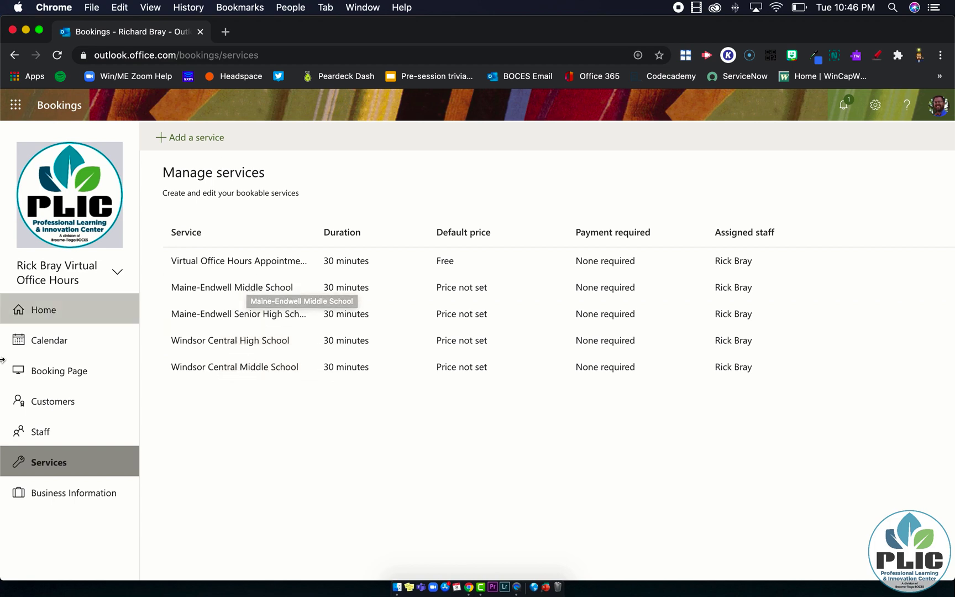
Step: Open the published booking page and select the Maine-Endwell Senior High School service
left_click(19, 372)
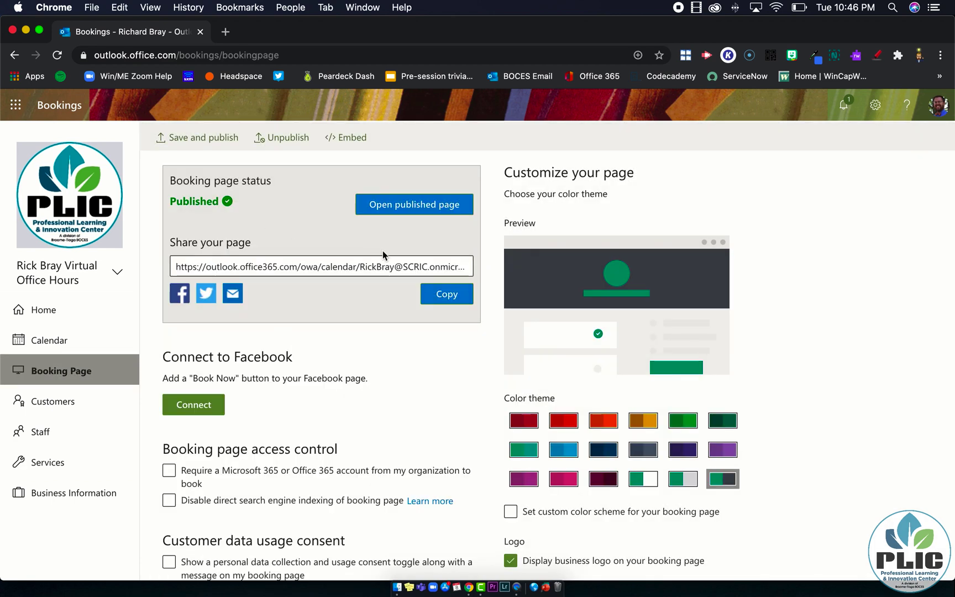
left_click(399, 212)
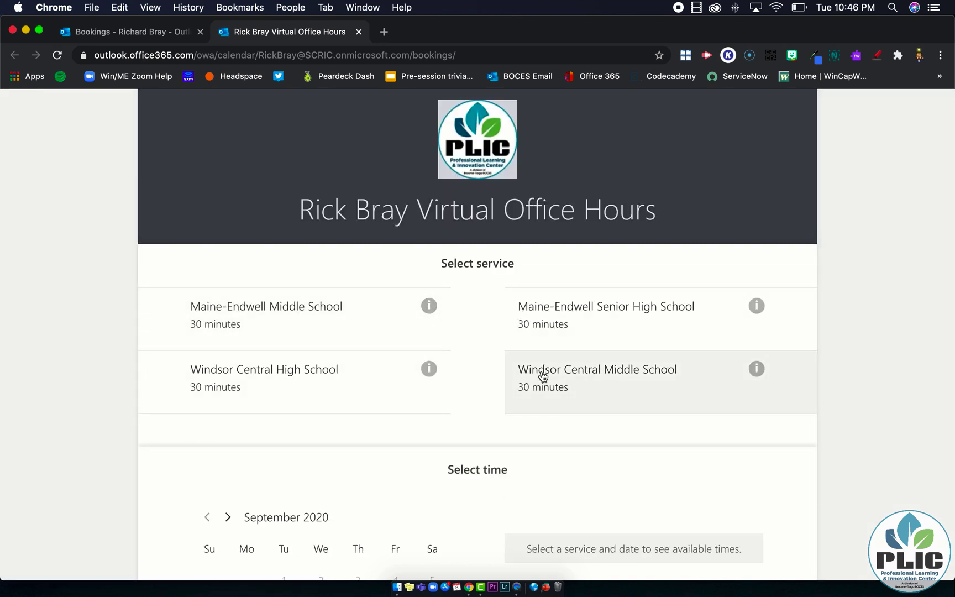
left_click(592, 320)
Step: Review its September 18 slots, 11:00 am–2:15 pm, and reselect the Maine-Endwell service
scroll(558, 367, "down", 3)
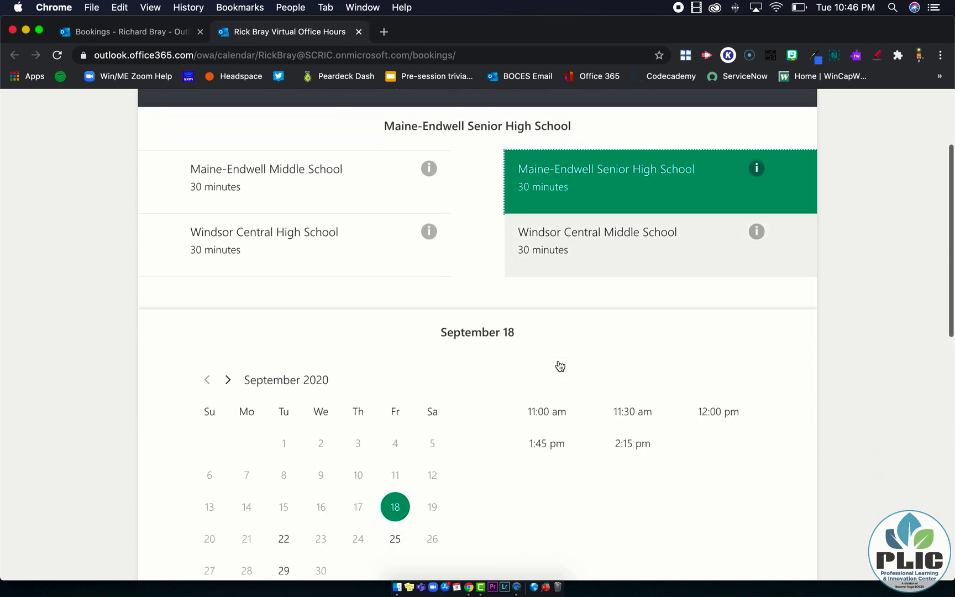
scroll(347, 454, "down", 2)
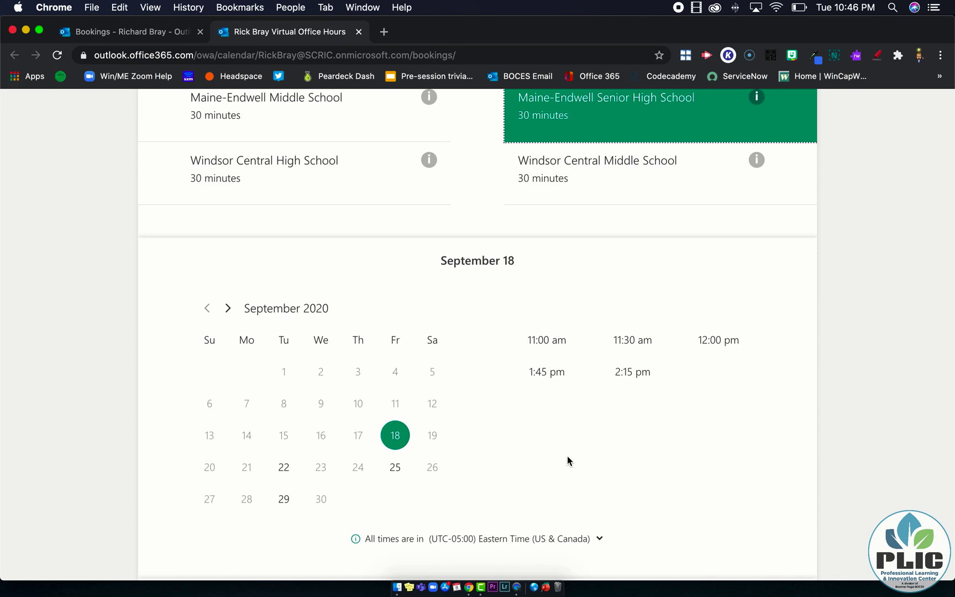
scroll(568, 456, "down", 5)
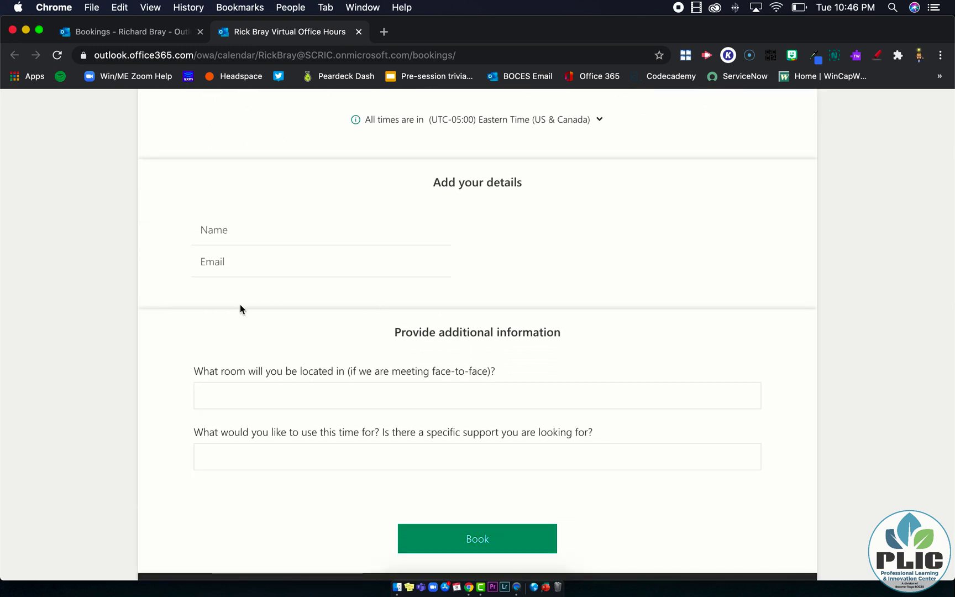
scroll(227, 312, "up", 10)
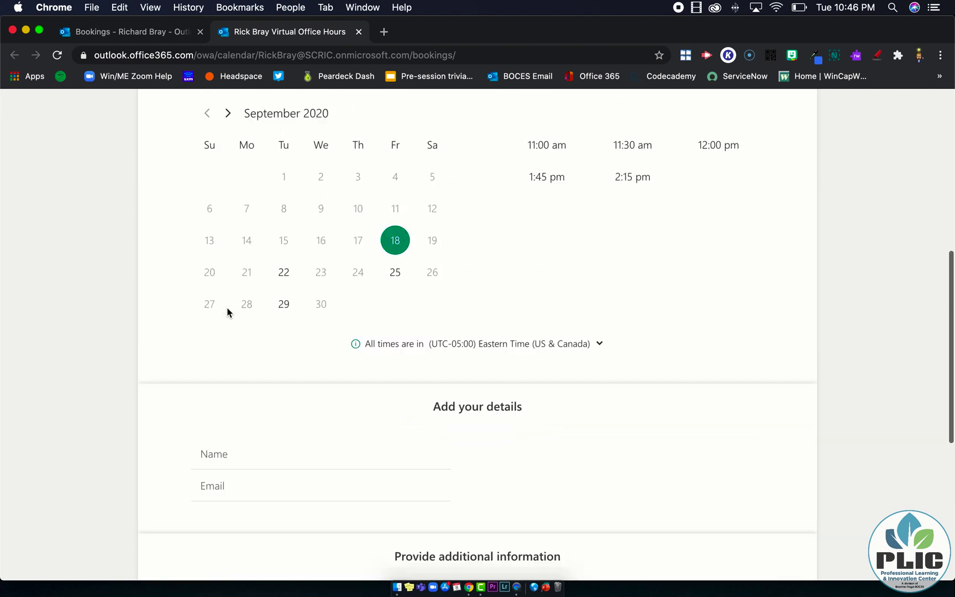
left_click(541, 261)
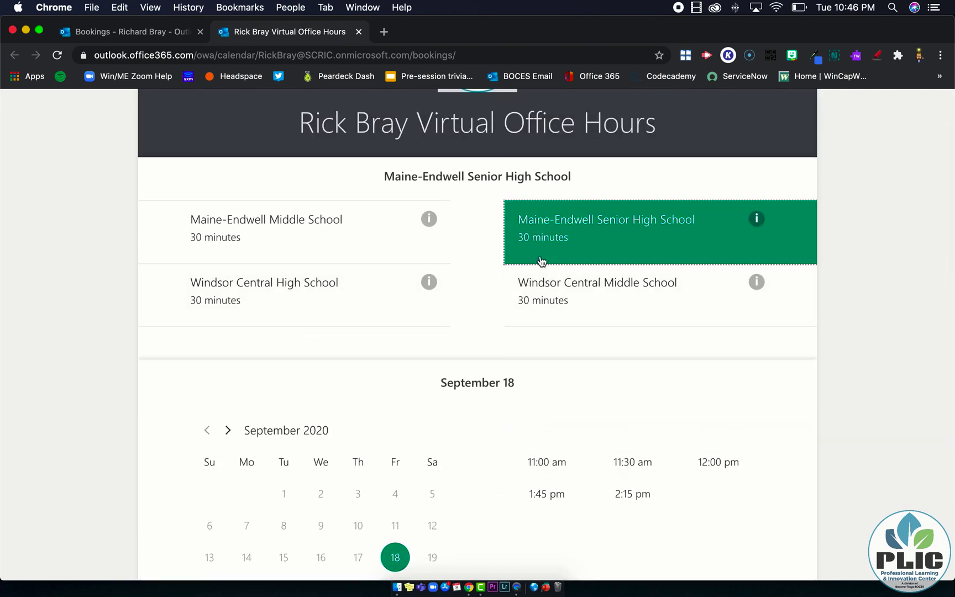